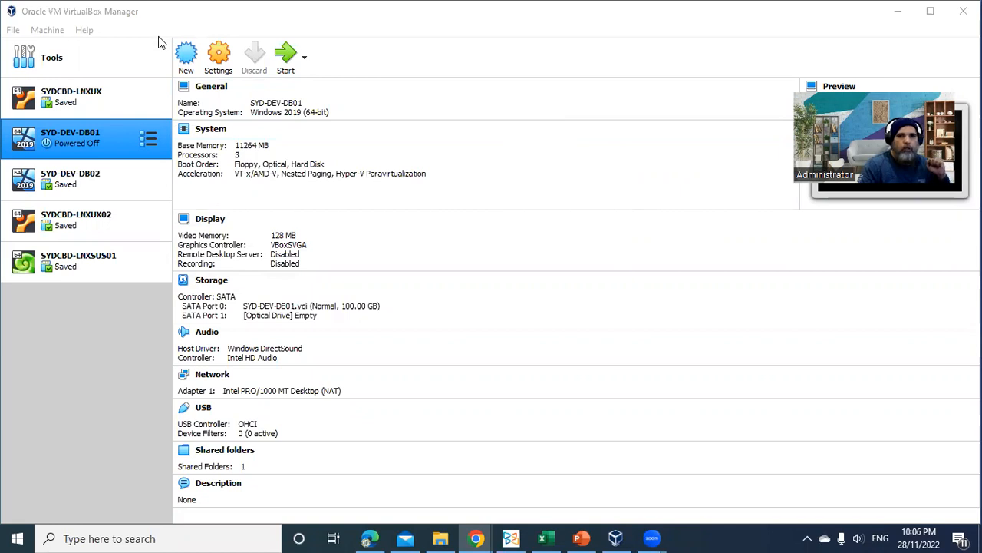
Start creating a new virtual machine and set its machine folder to C:\Work\VM\
left_click(113, 12)
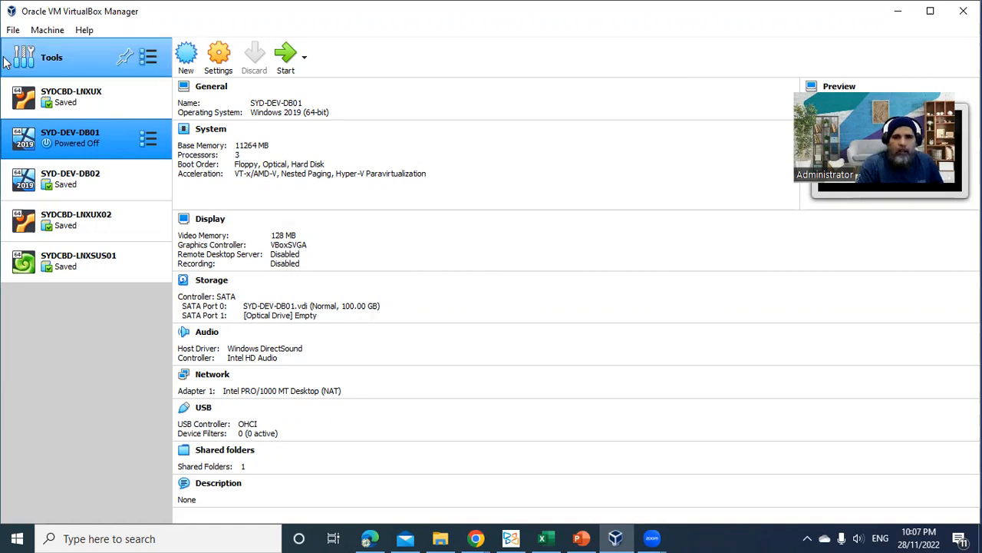
left_click(184, 65)
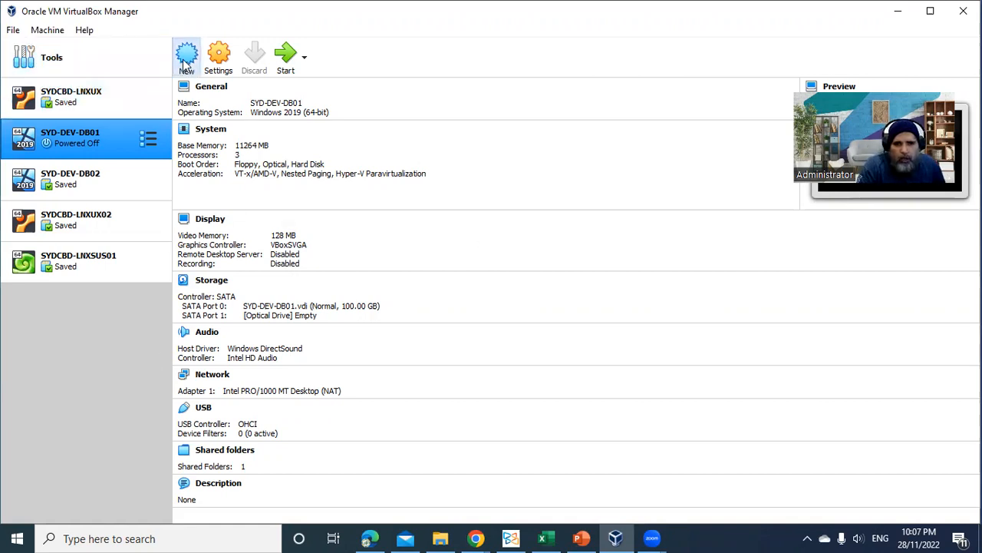
left_click_drag(424, 105, 346, 99)
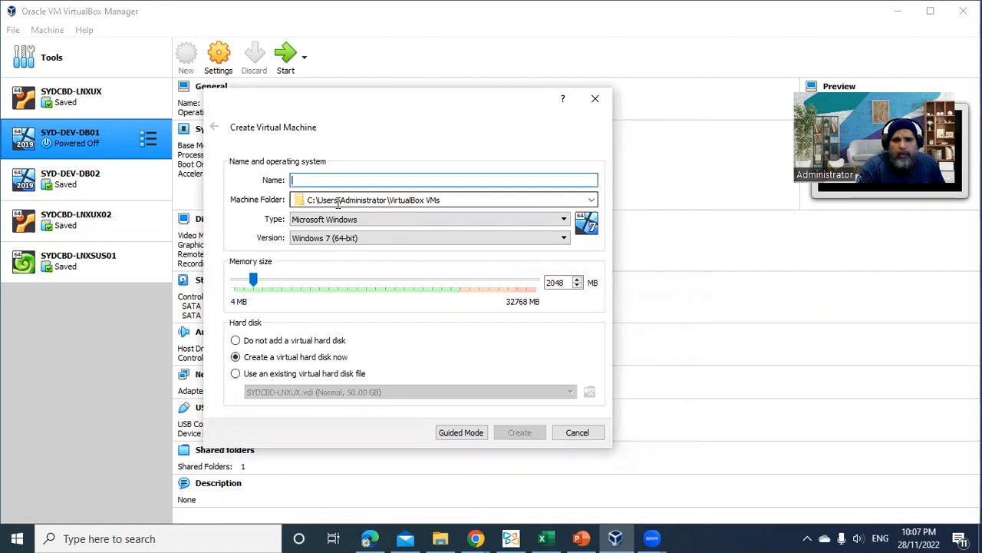
left_click(472, 200)
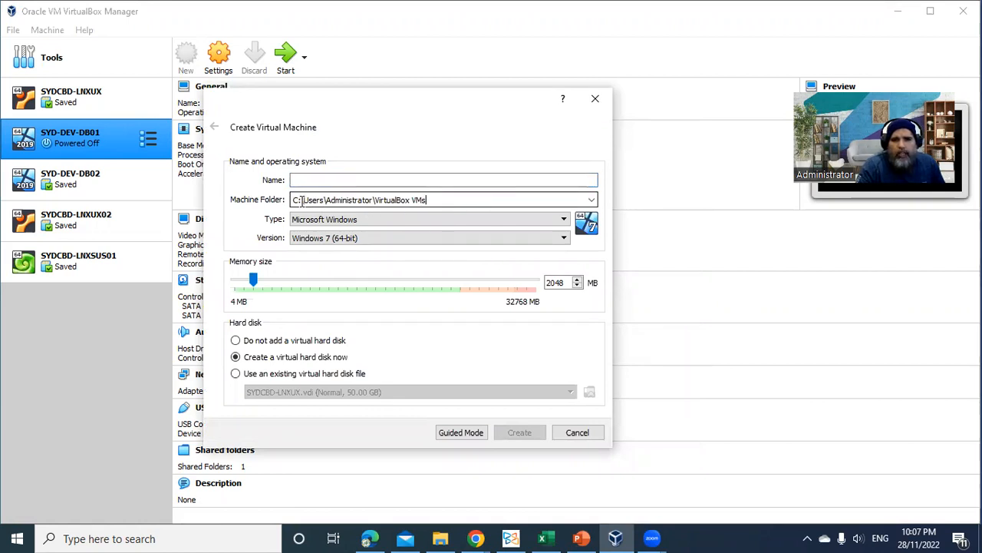
left_click_drag(303, 200, 553, 215)
left_click(459, 200)
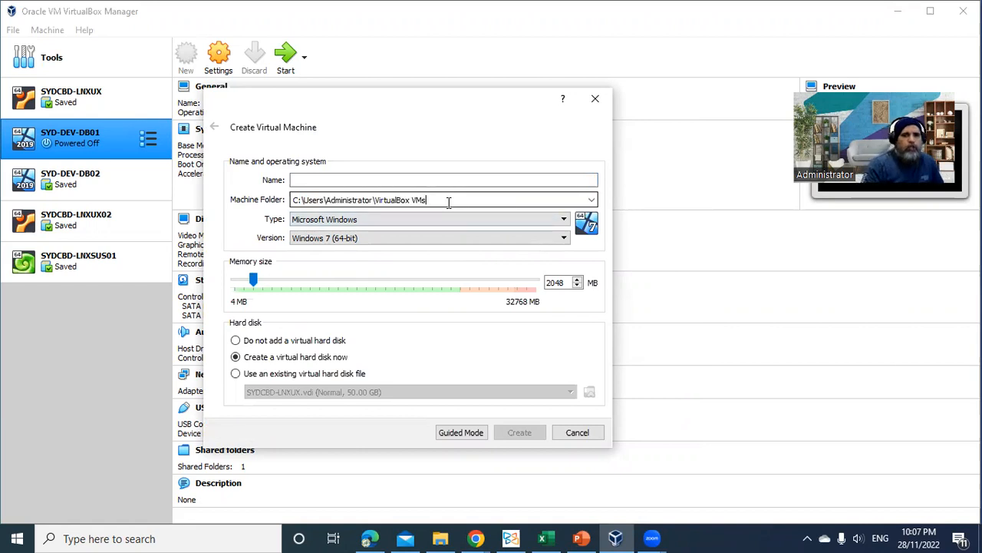
key("BackSpace")
key("BackSpace")
key("BackSpace")
key("BackSpace")
key("BackSpace")
key("BackSpace")
key("BackSpace")
key("BackSpace")
key("BackSpace")
key("BackSpace")
key("BackSpace")
key("BackSpace")
key("BackSpace")
key("BackSpace")
key("BackSpace")
key("BackSpace")
key("BackSpace")
key("BackSpace")
key("BackSpace")
key("BackSpace")
key("BackSpace")
key("BackSpace")
key("BackSpace")
key("BackSpace")
key("BackSpace")
key("BackSpace")
key("BackSpace")
key("BackSpace")
key("BackSpace")
key("BackSpace")
key("BackSpace")
key("BackSpace")
key("BackSpace")
key("BackSpace")
key("ctrl+z")
type("Work\\VM")
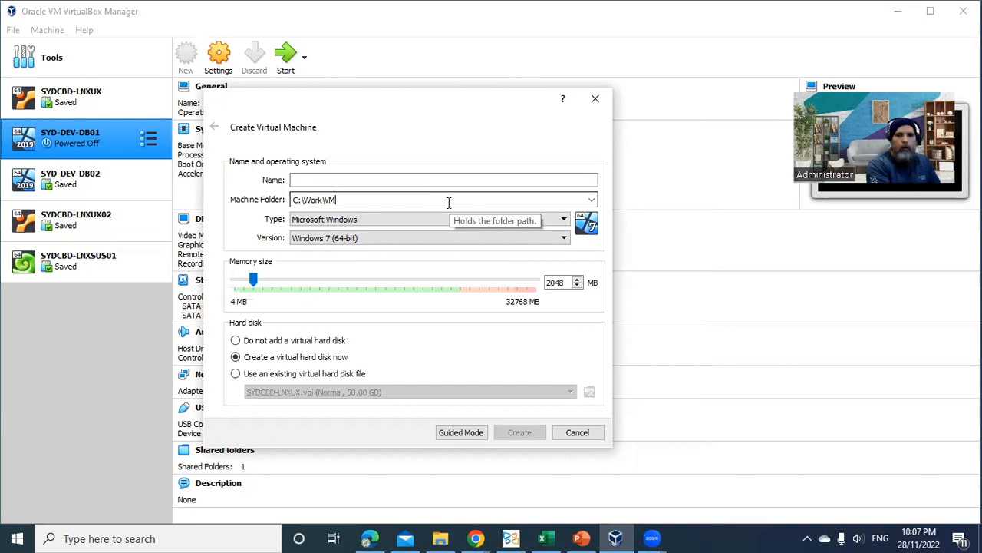
type("\\")
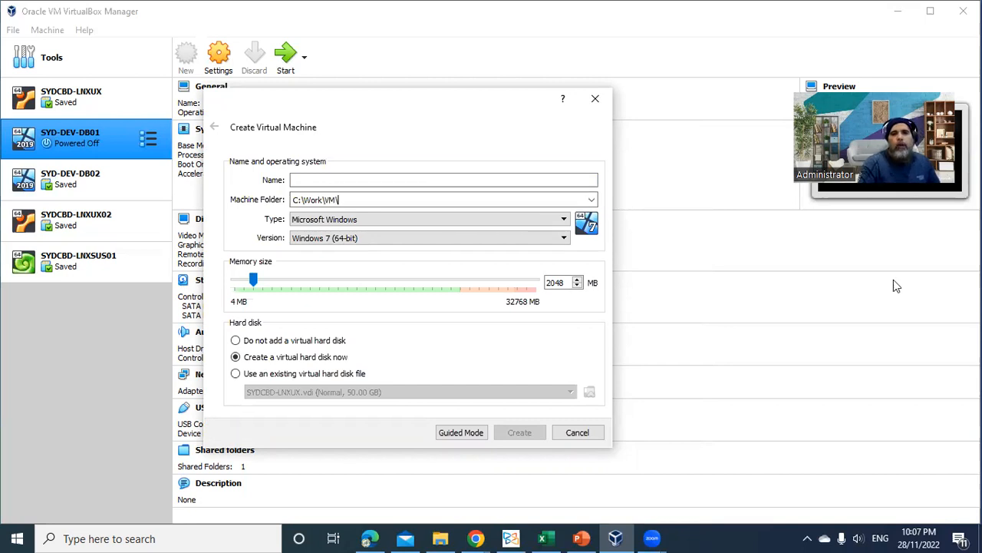
Name the new virtual machine SYD-DEV-DB03
left_click(343, 180)
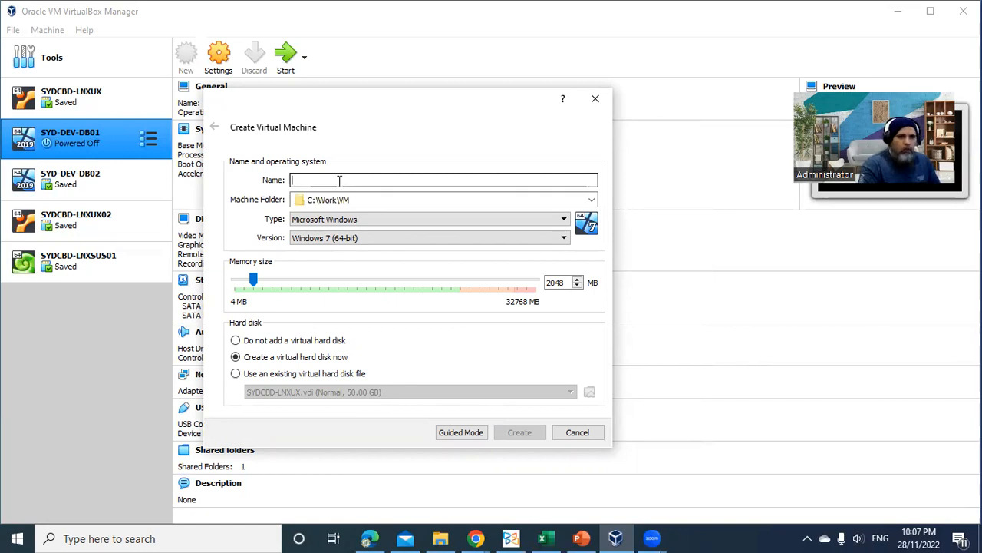
type("SYD-DEV-DB-3")
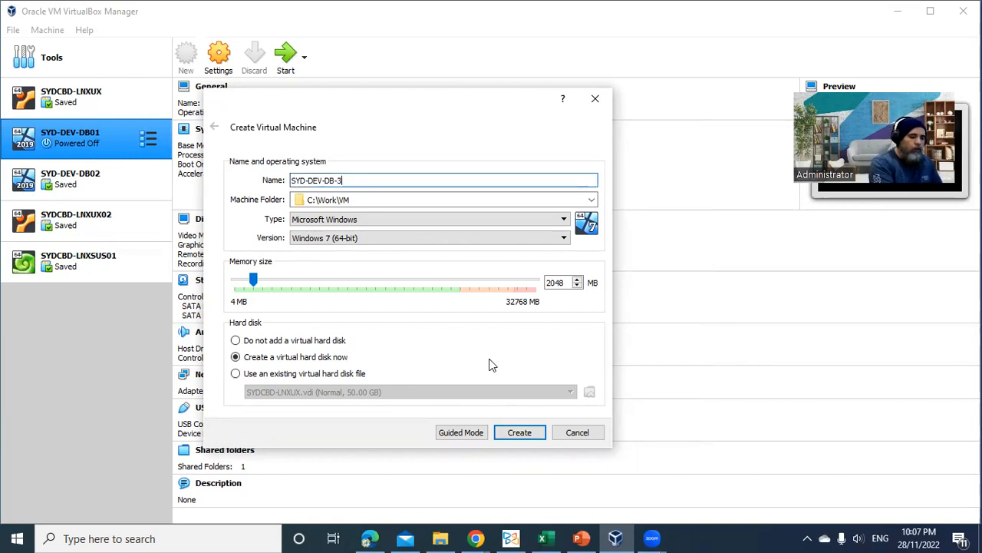
key("BackSpace")
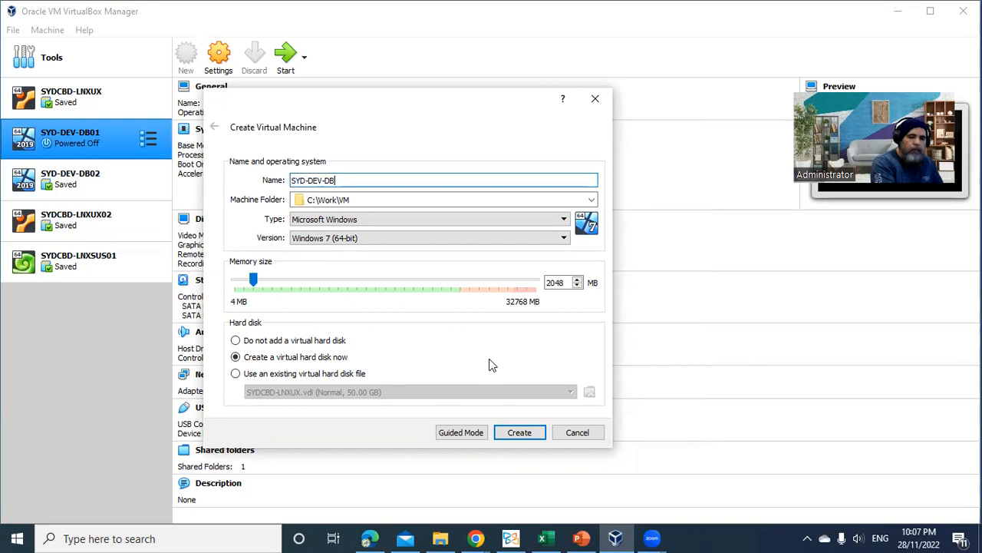
type("03")
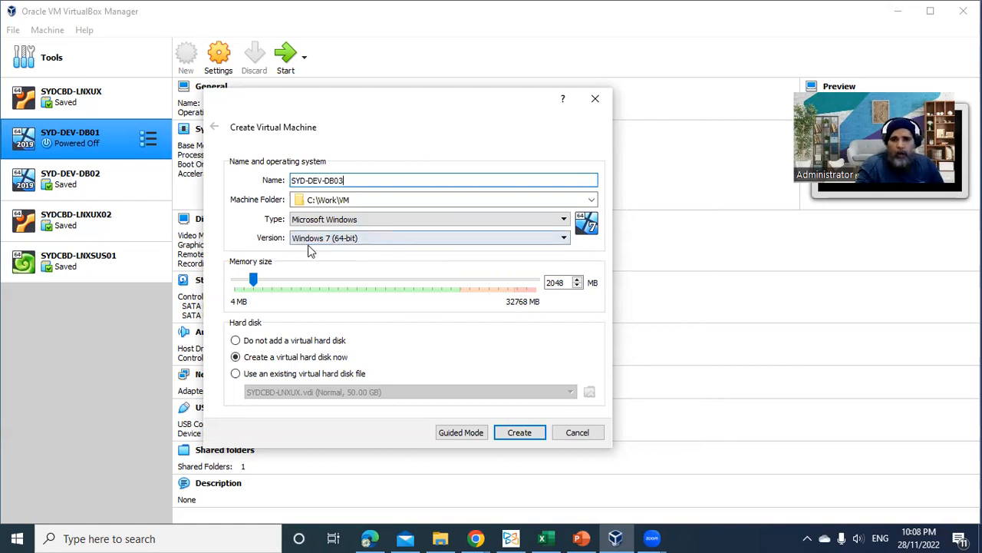
Choose Microsoft Windows as the operating system type and Other Windows (64-bit) as its version
left_click(357, 221)
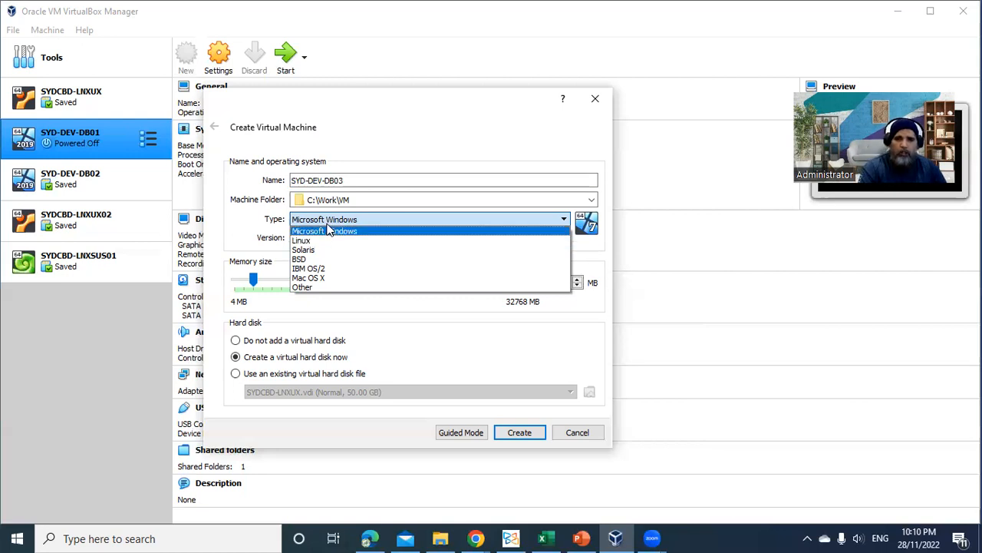
left_click(327, 231)
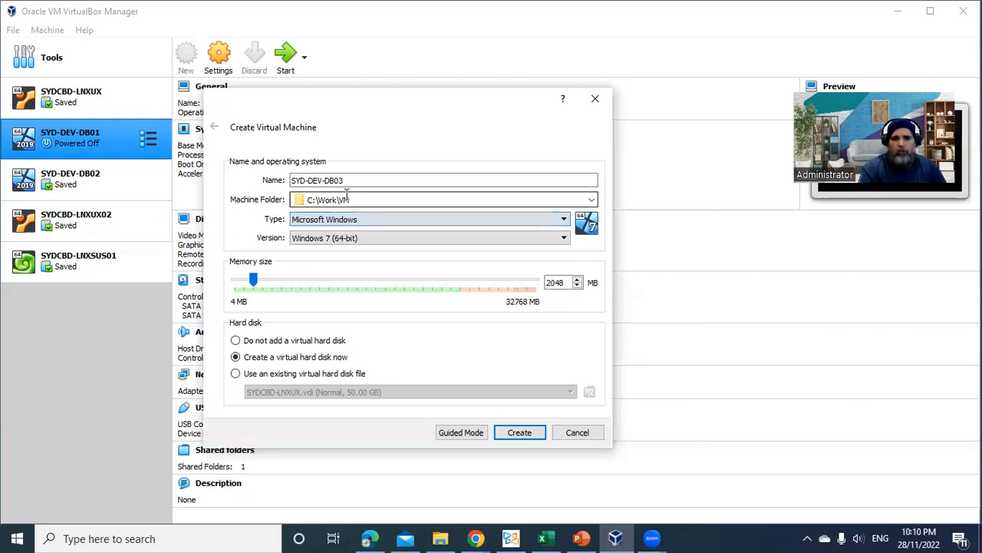
left_click(325, 238)
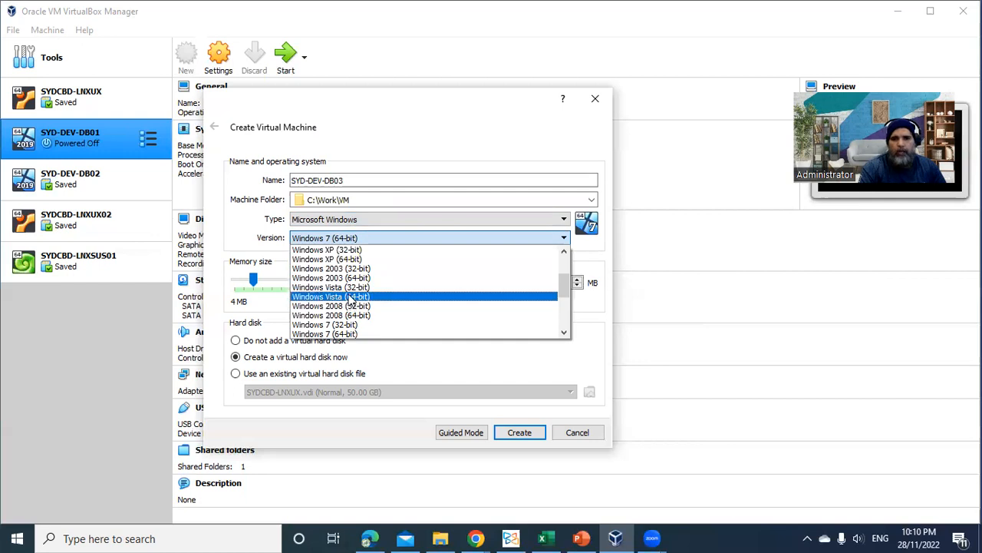
scroll(350, 298, "up", 3)
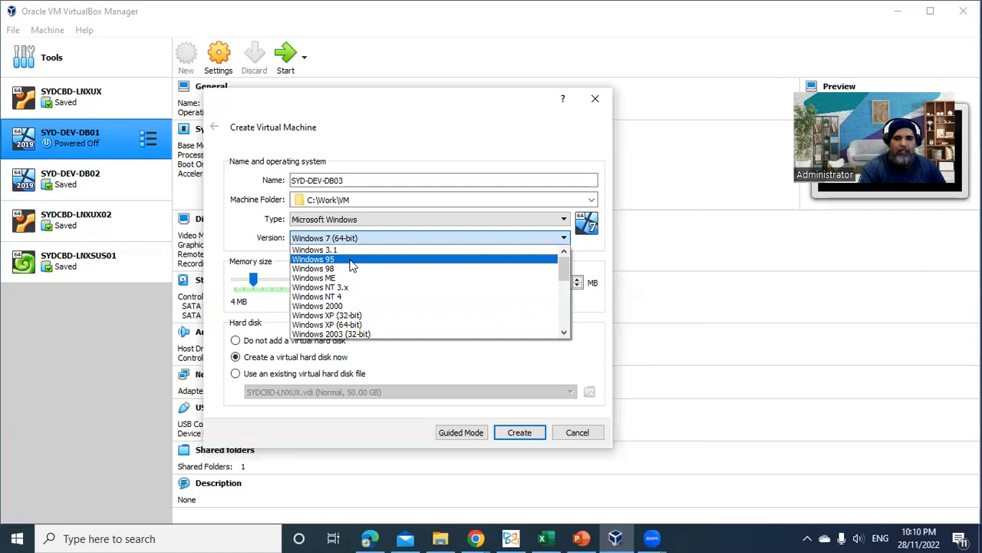
scroll(357, 265, "down", 6)
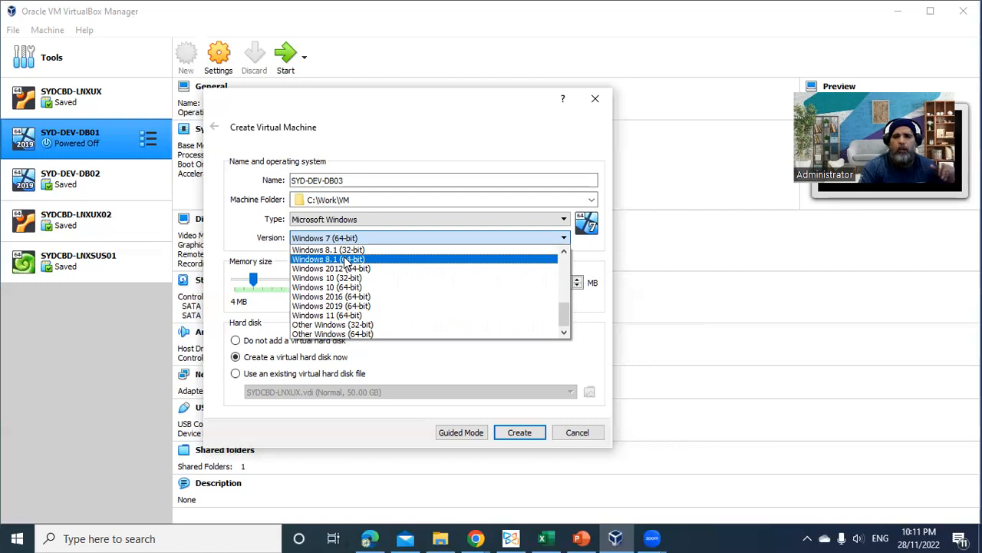
left_click(368, 334)
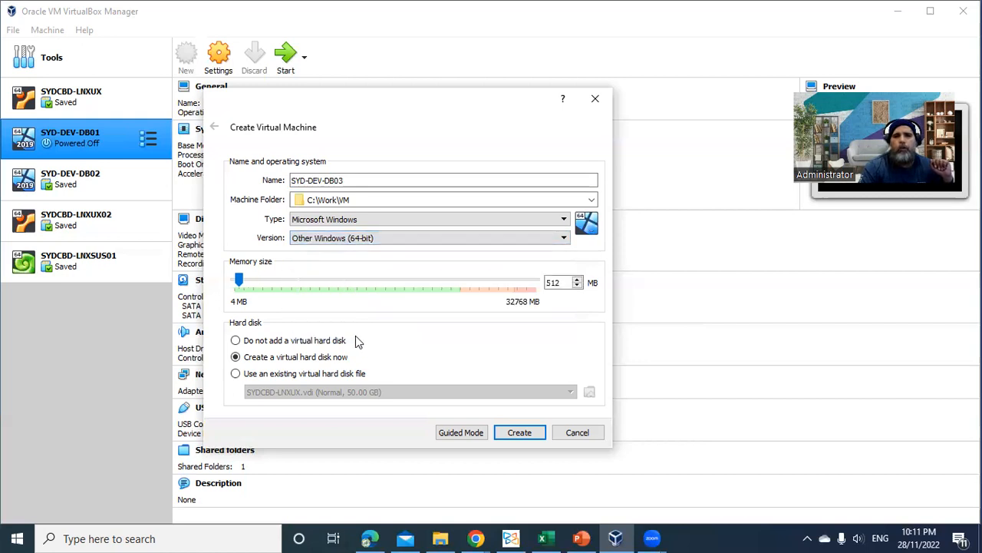
Set the memory size to 10240 MB and proceed to creating the virtual hard disk
double_click(554, 283)
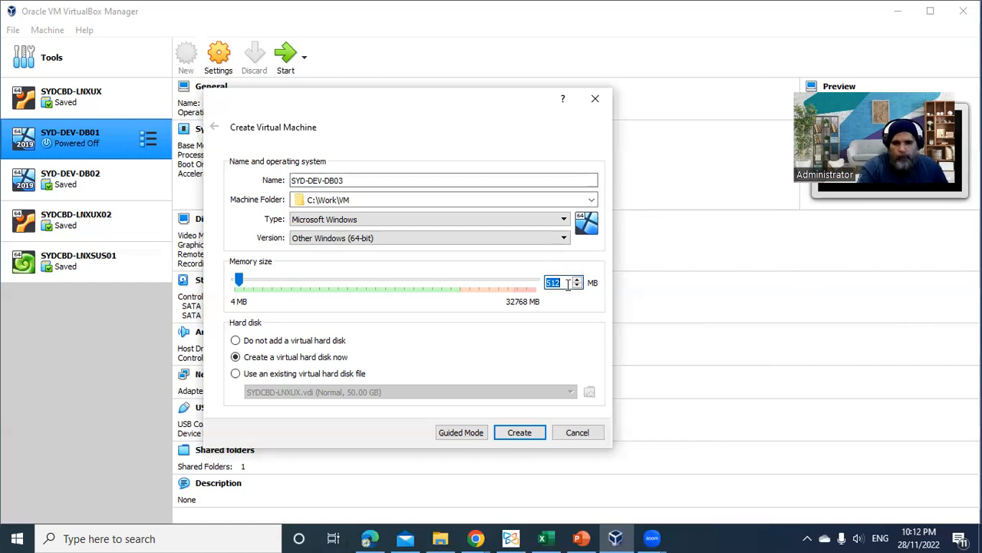
type("102")
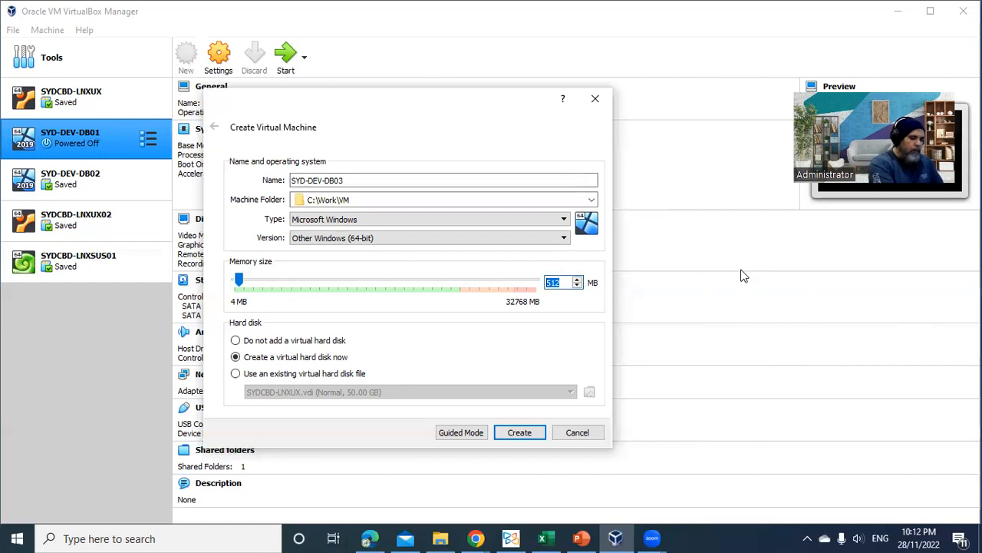
type("4")
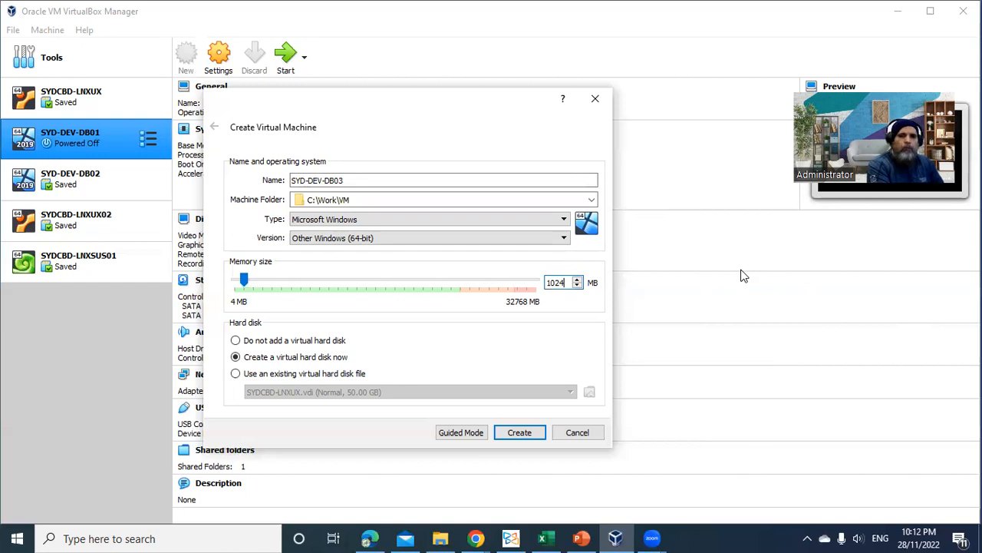
type("0")
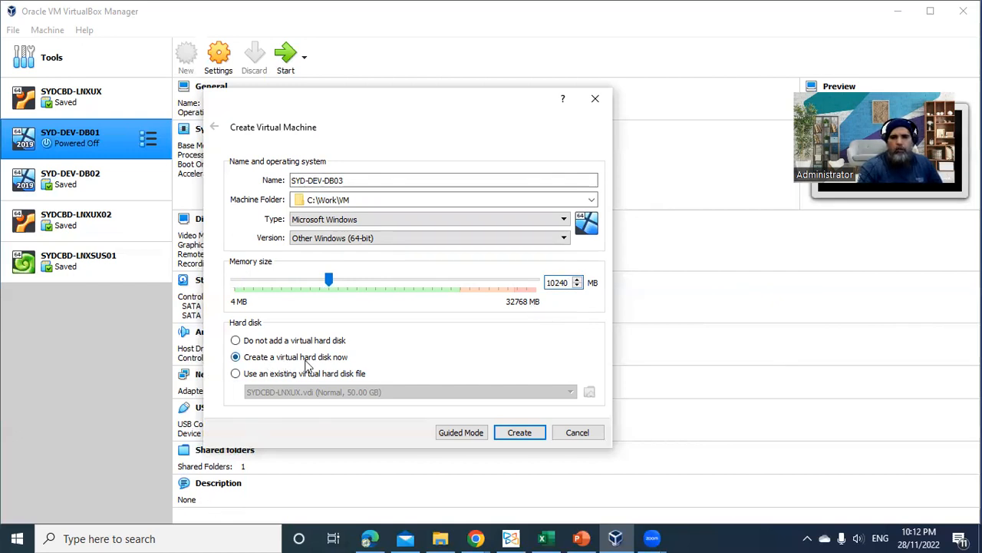
left_click(519, 433)
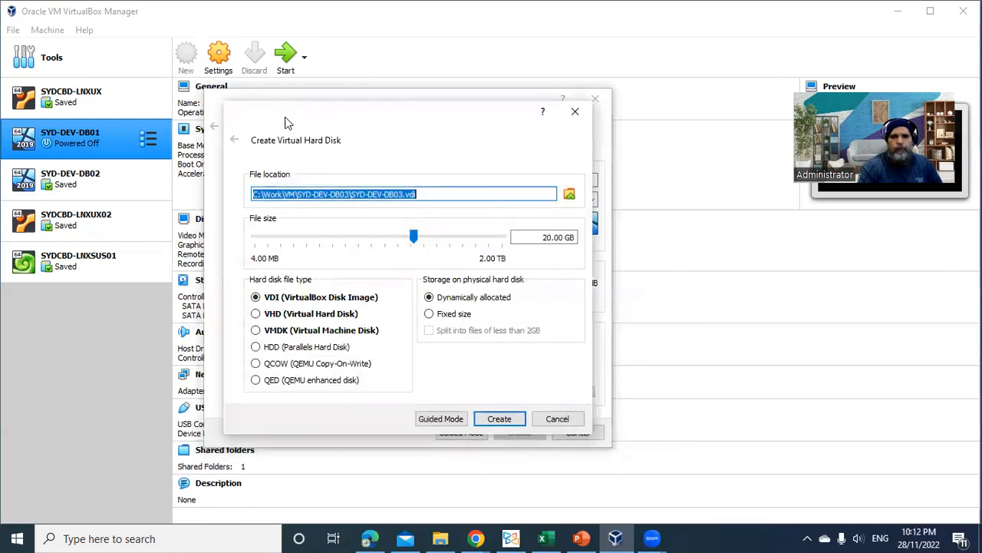
Create the virtual hard disk with a file size of 100 GB, as a dynamically allocated VDI
left_click_drag(430, 123, 457, 139)
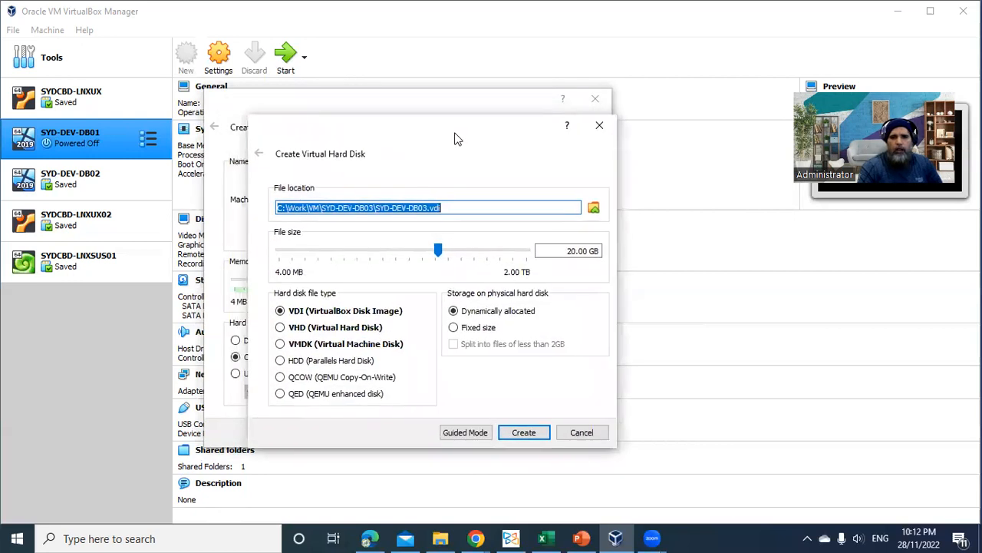
left_click(571, 254)
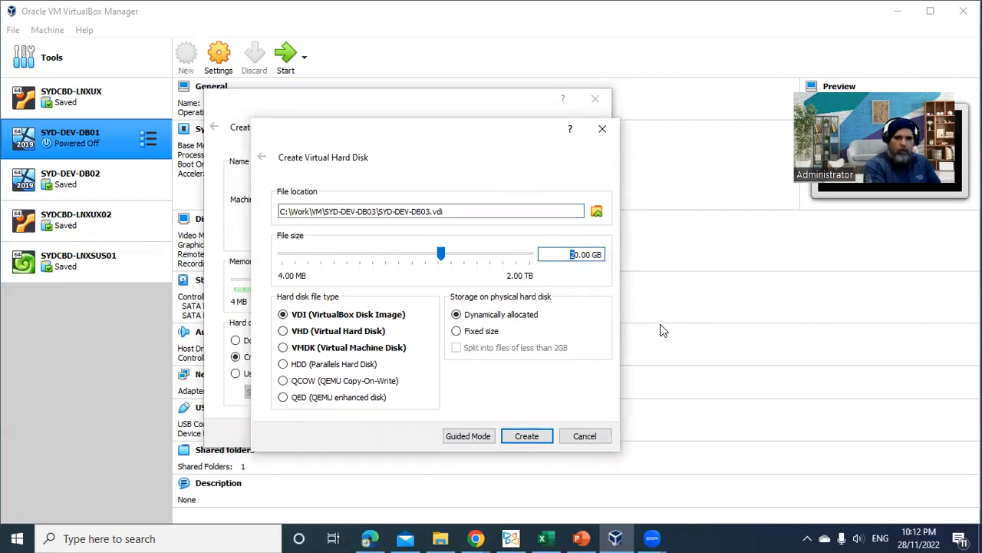
type("10")
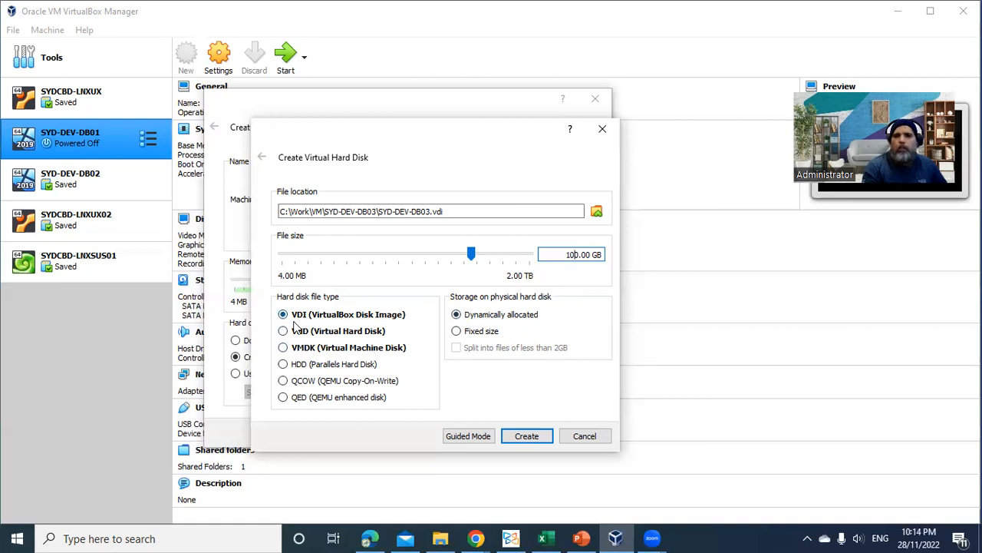
left_click(521, 441)
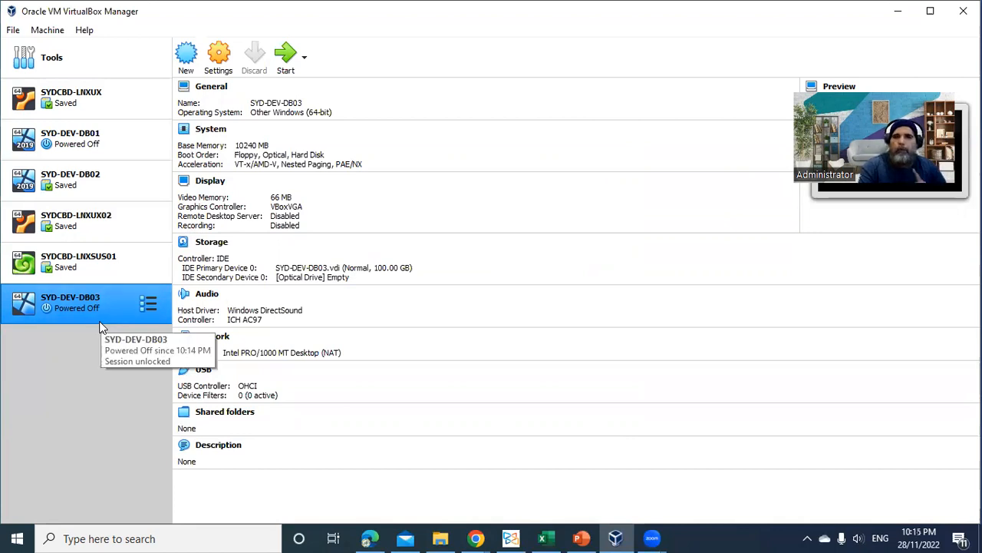
Open the settings of SYD-DEV-DB03 and examine its general options: basic, advanced, description and disk encryption
left_click(219, 62)
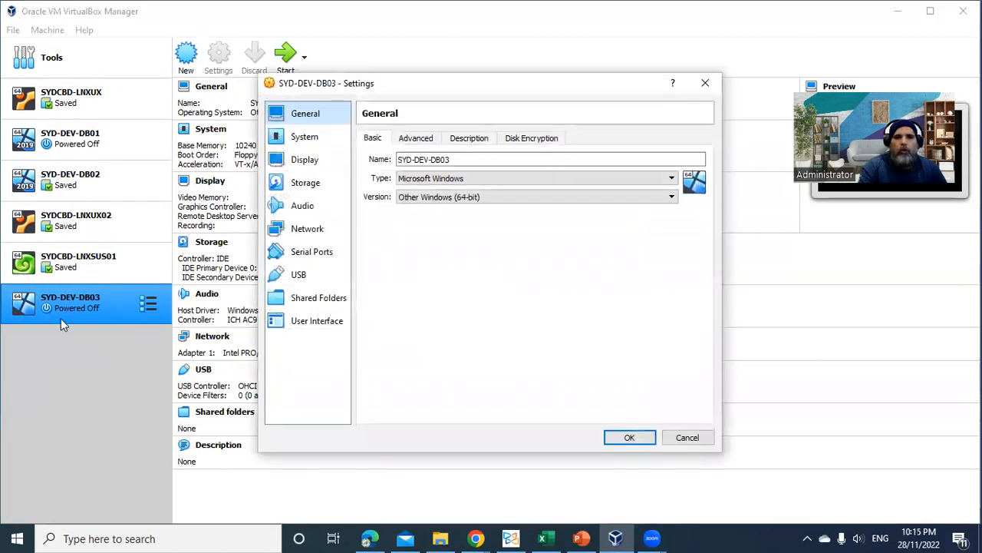
left_click(690, 437)
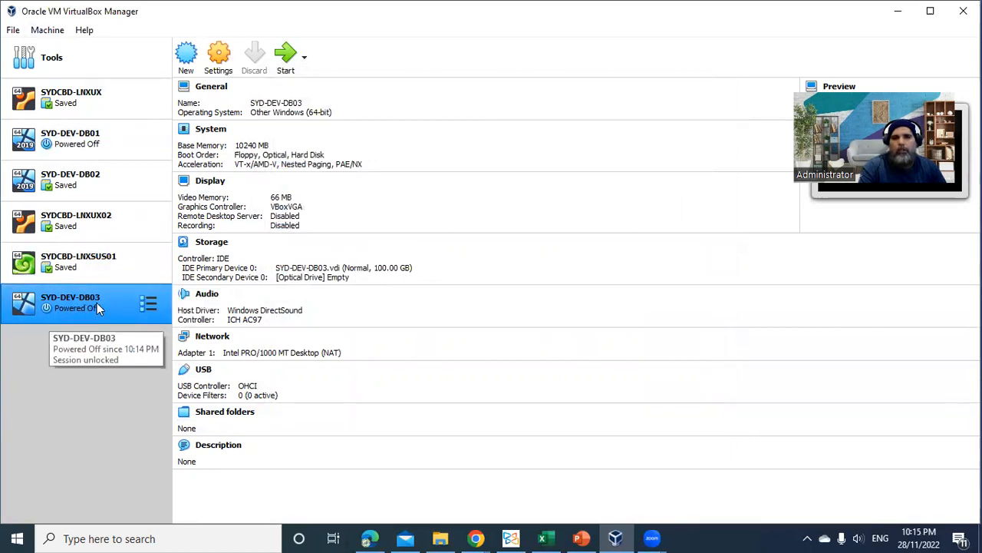
left_click(221, 61)
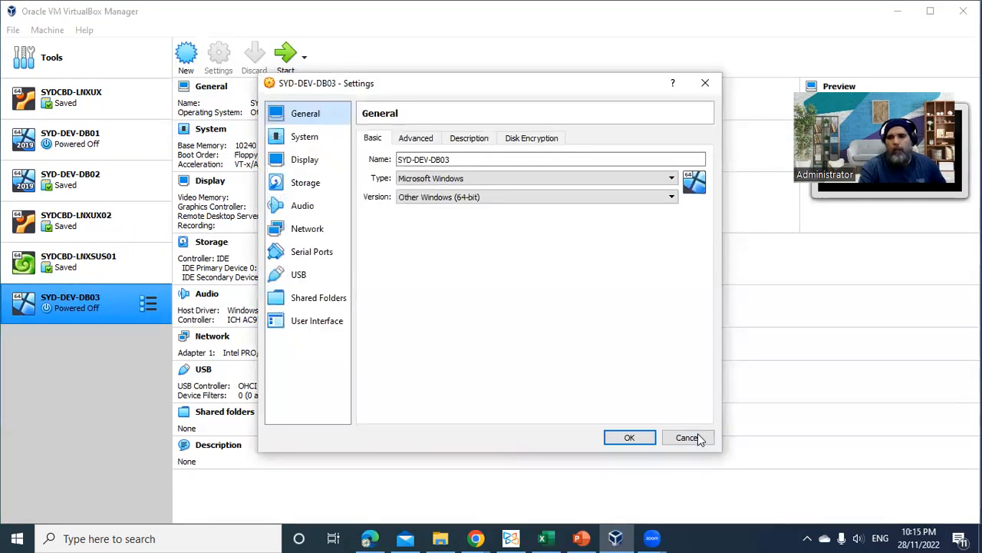
left_click_drag(720, 453, 802, 495)
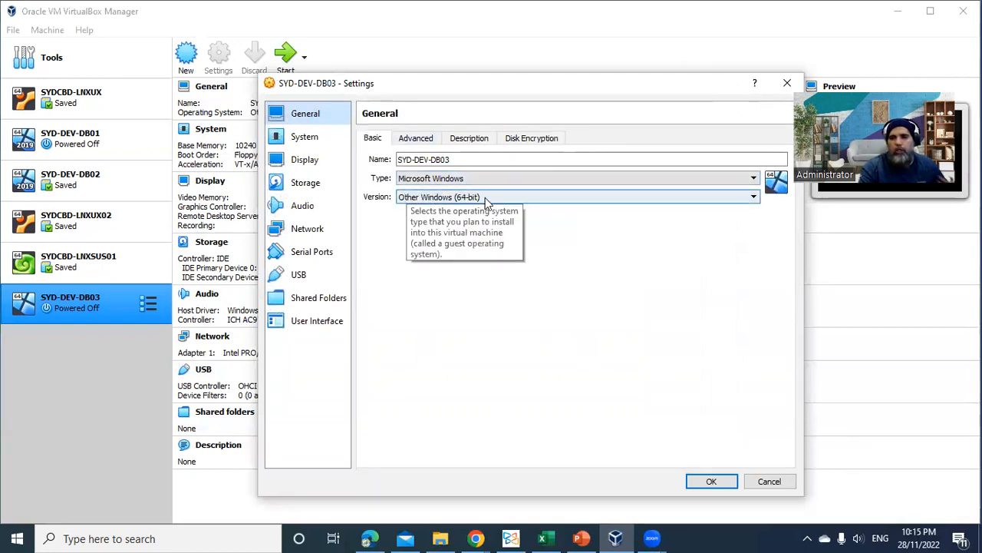
left_click(415, 140)
left_click(471, 140)
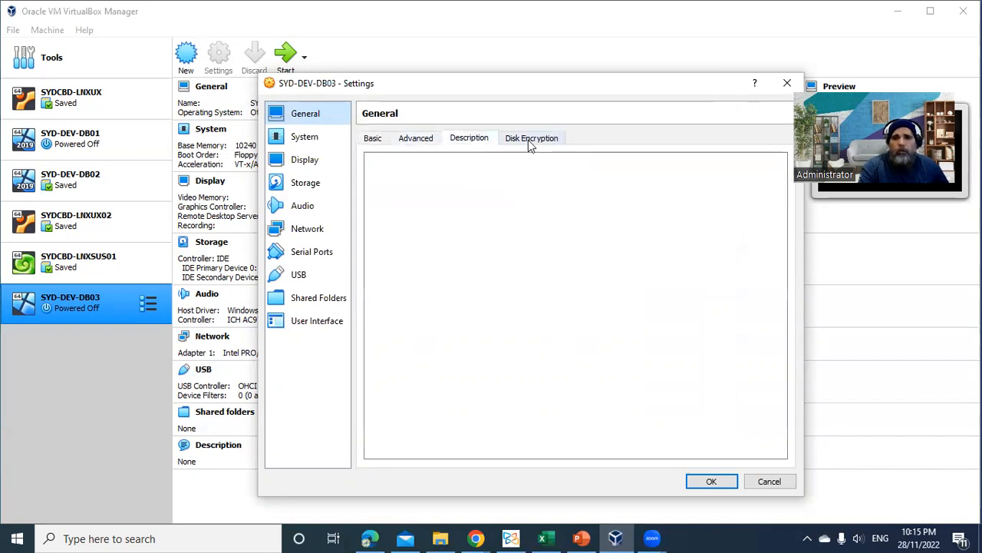
left_click(530, 139)
left_click(372, 139)
Set the number of processors in the virtual machine's system settings to 3
left_click(296, 136)
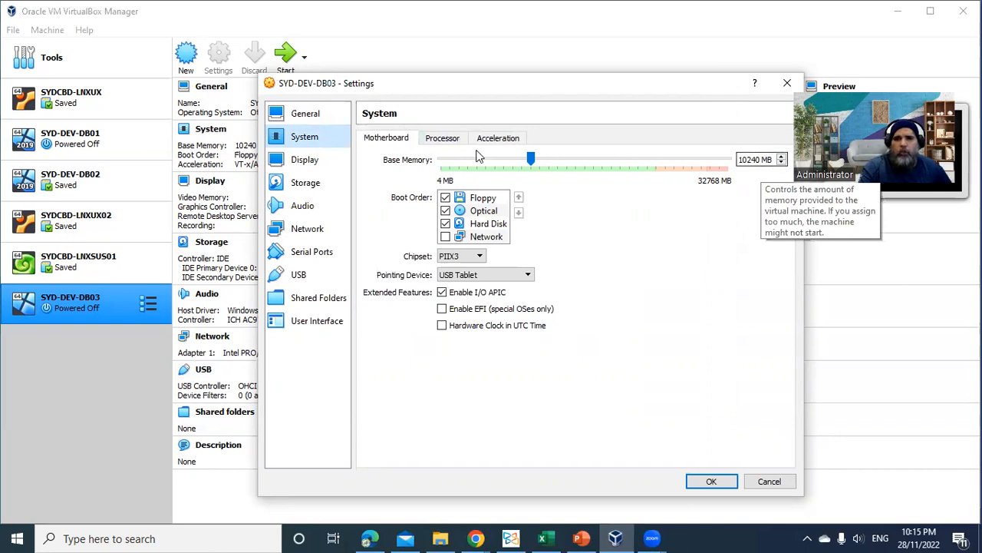
left_click(443, 140)
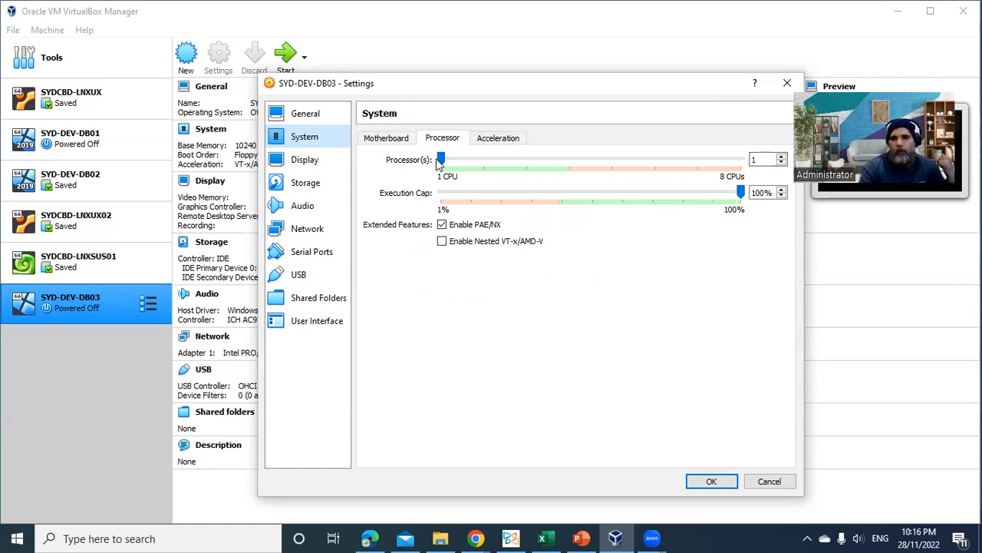
left_click(764, 159)
key("BackSpace")
type("3")
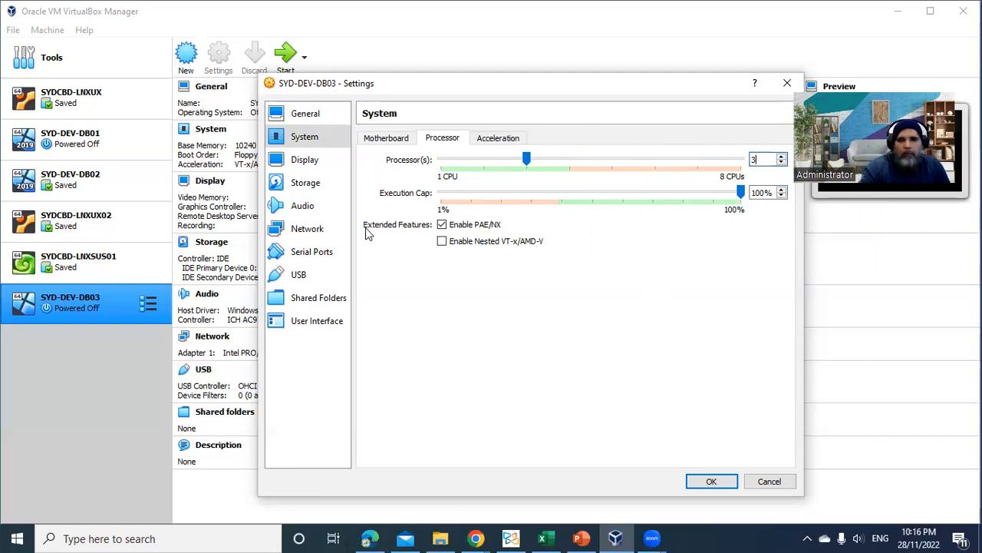
Examine the virtual machine's display settings, its storage devices and the attributes of the SYD-DEV-DB03.vdi hard disk
left_click(305, 165)
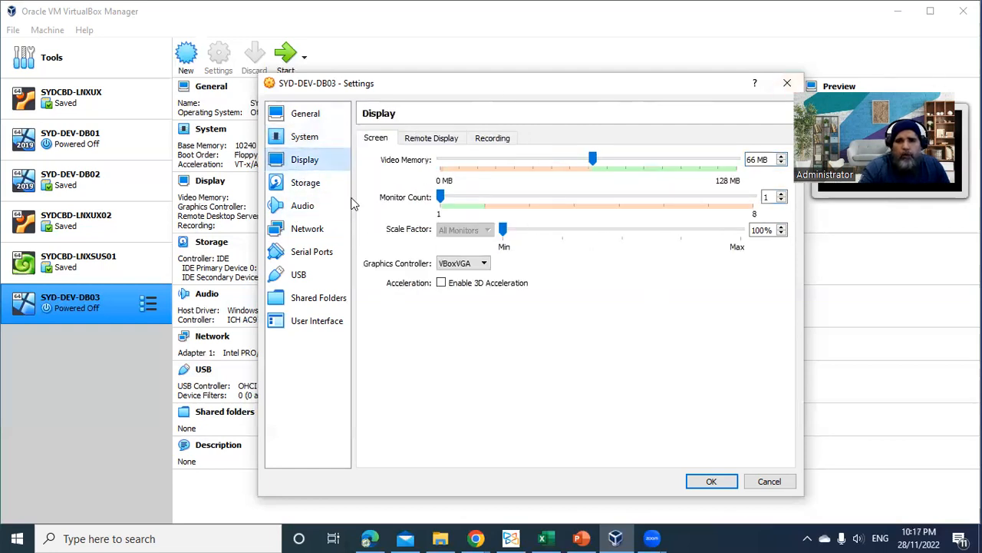
left_click(322, 186)
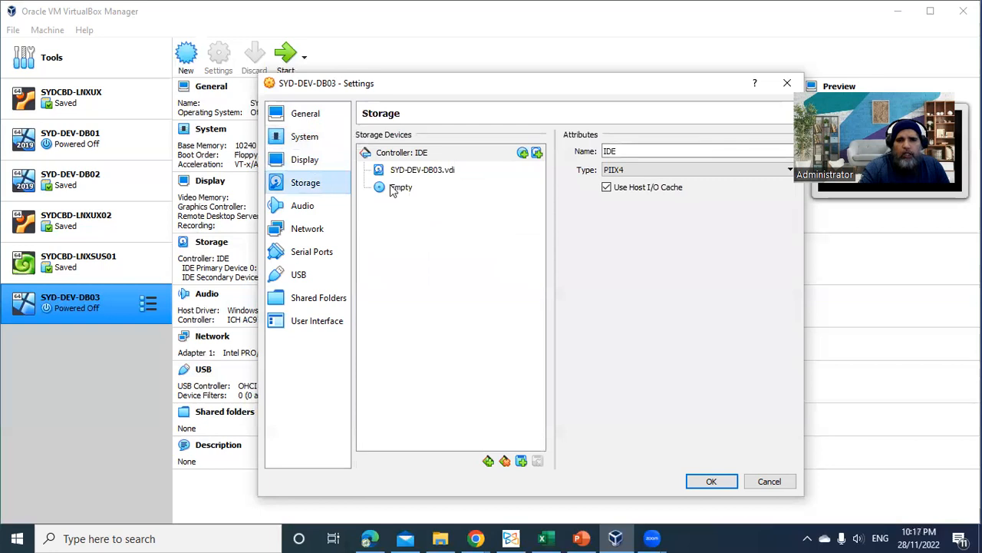
left_click(444, 172)
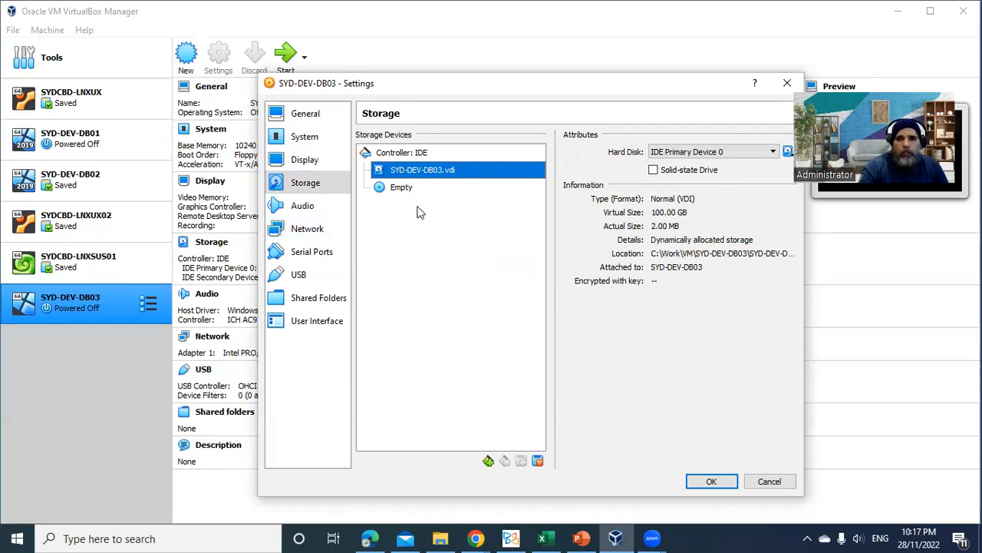
Load the disk image SERVER_EVAL_x64FRE_en-us.iso from C:\Work\Softwares\Windows into the empty optical drive
left_click(382, 194)
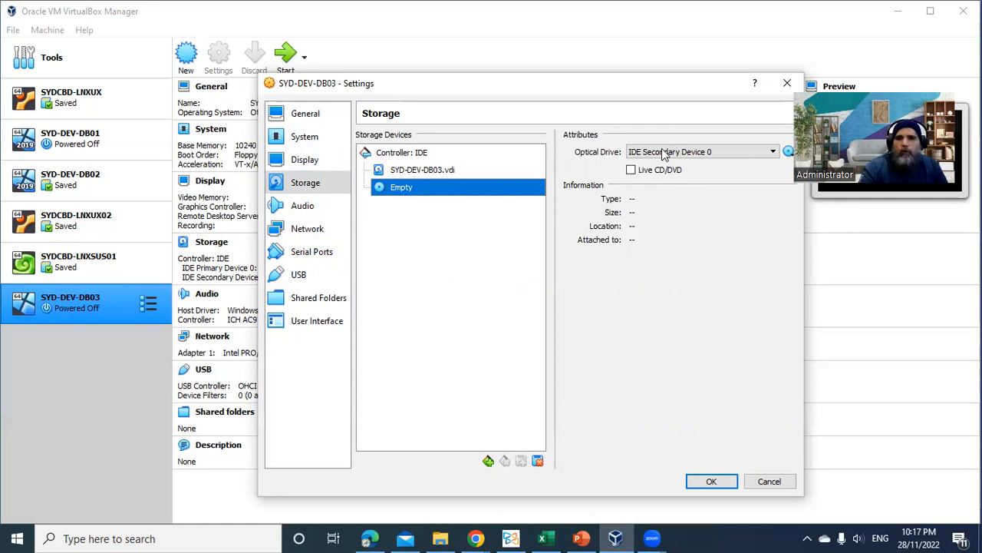
left_click(788, 153)
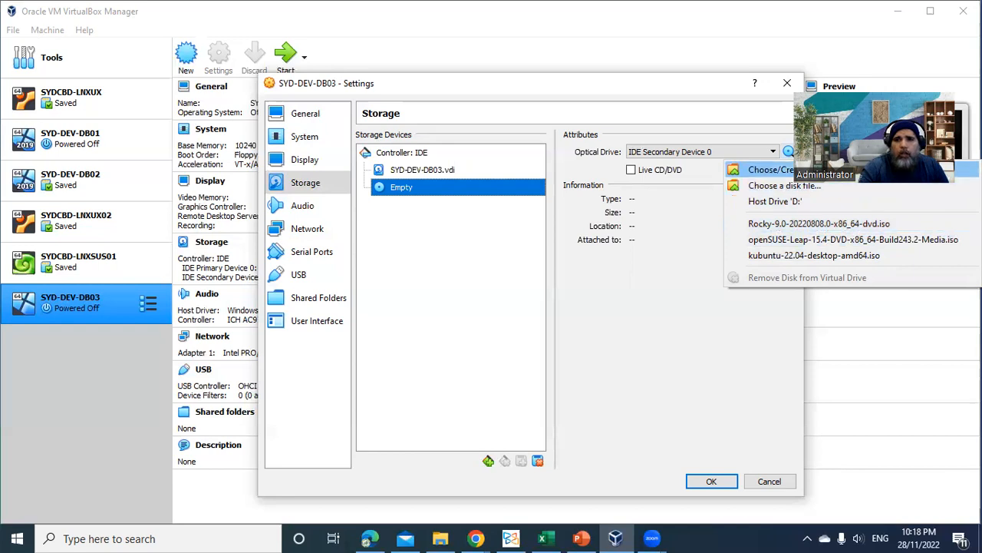
left_click(782, 186)
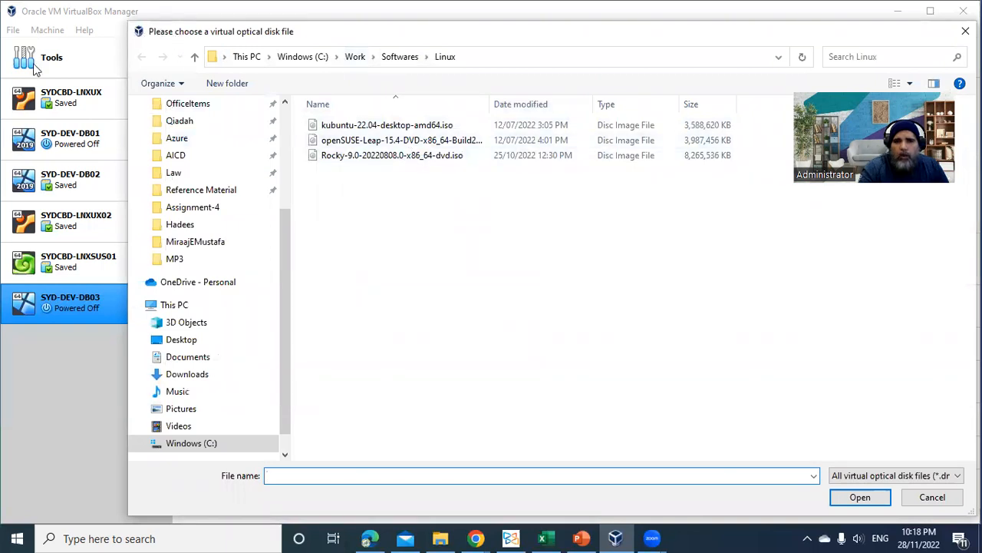
left_click_drag(157, 32, 35, 33)
left_click(298, 58)
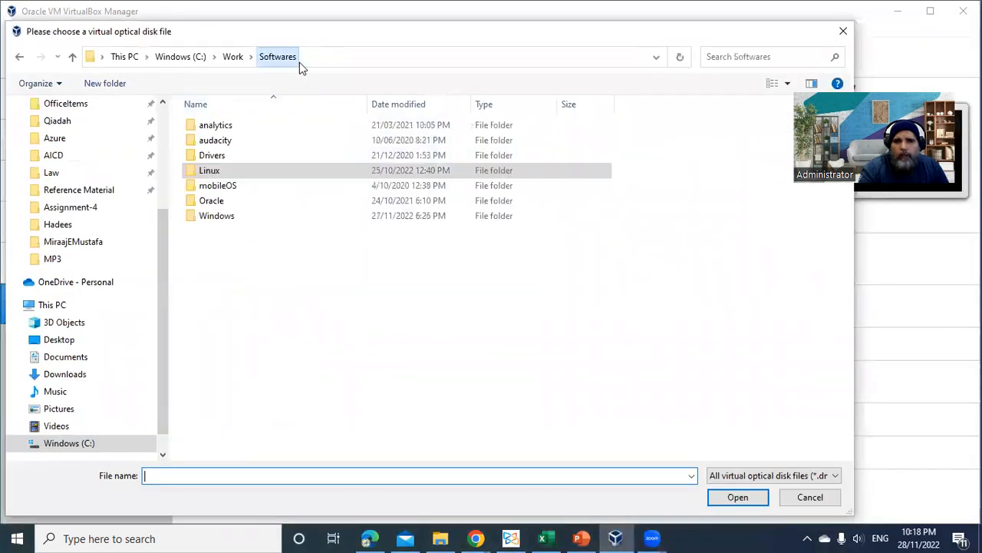
double_click(237, 216)
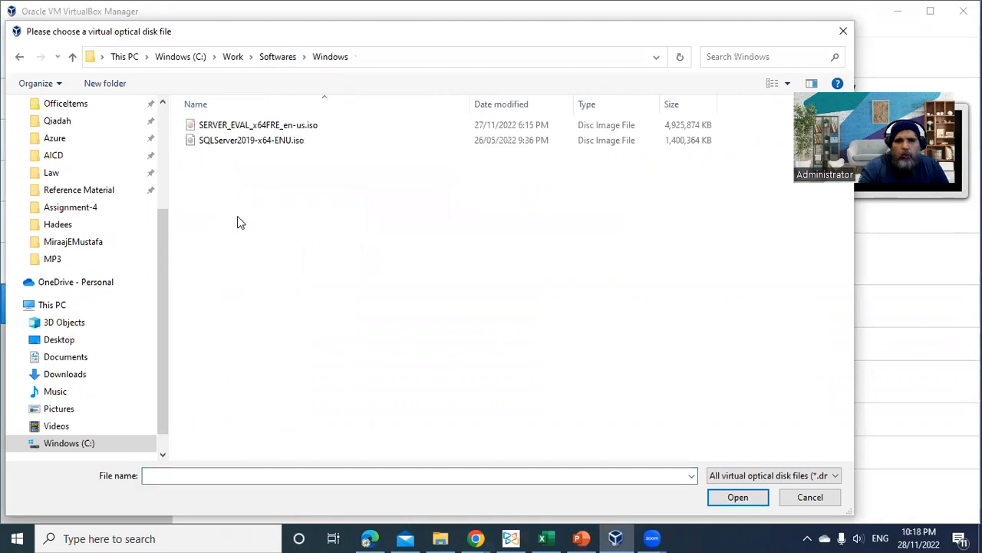
double_click(271, 128)
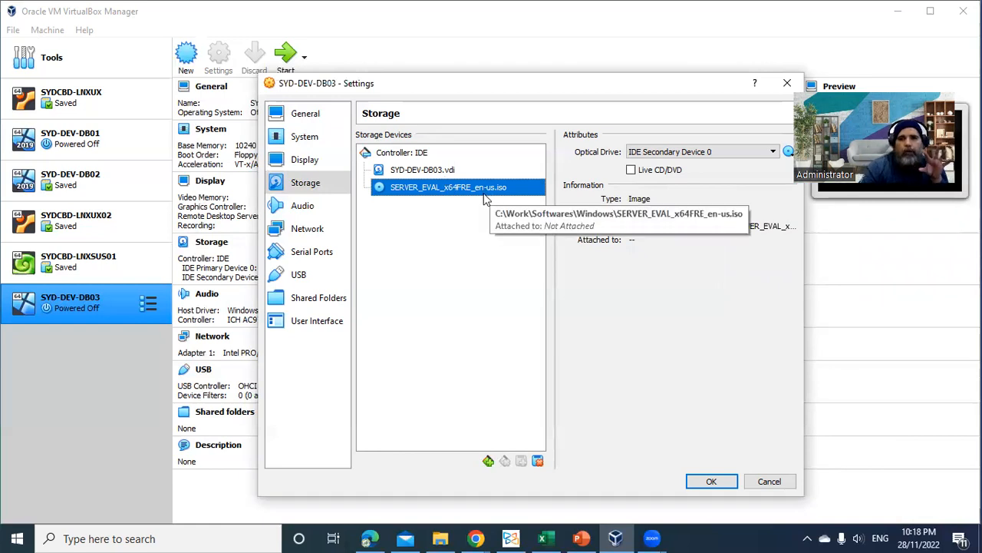
Review the optical drive's available disk choices, the audio settings and the first network adapter's settings
left_click(787, 153)
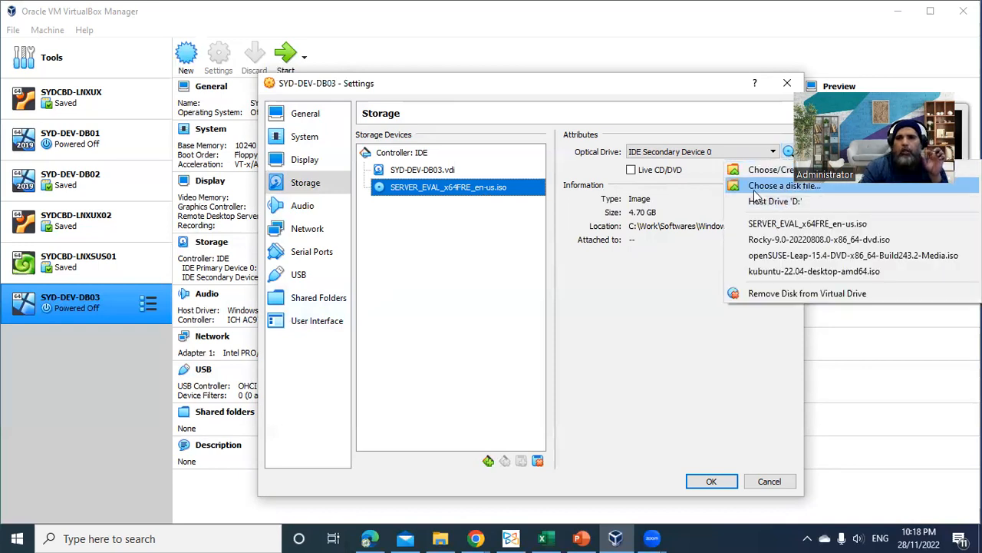
left_click(587, 307)
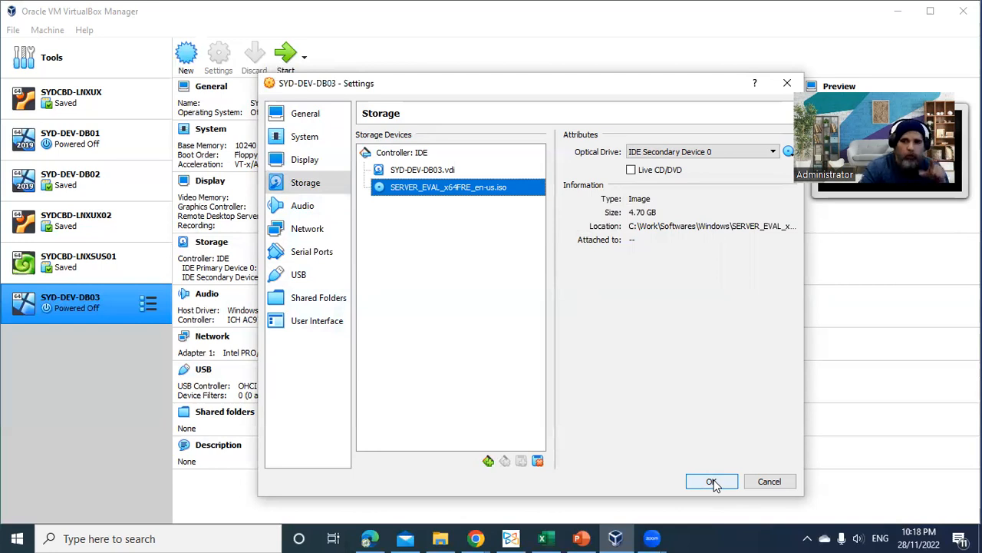
left_click(314, 202)
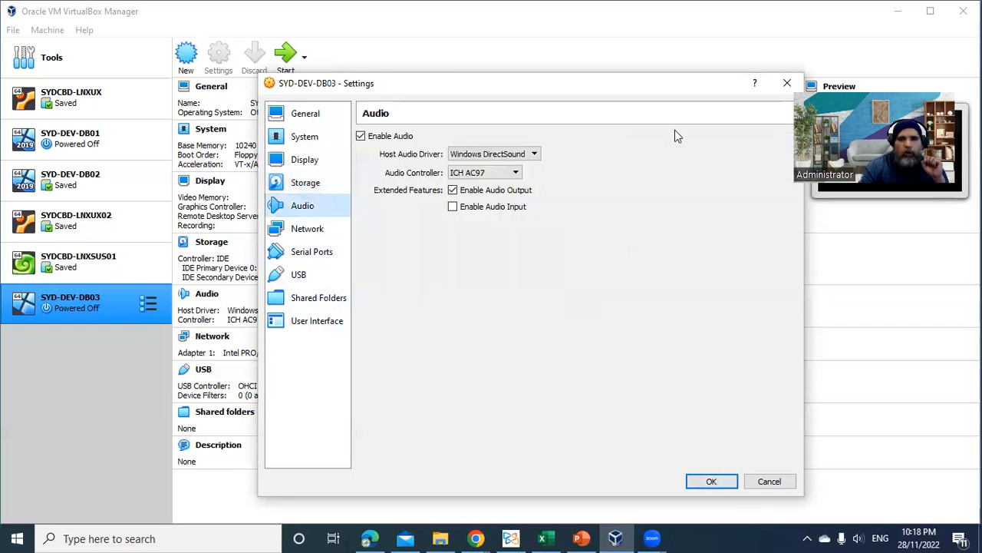
left_click(319, 232)
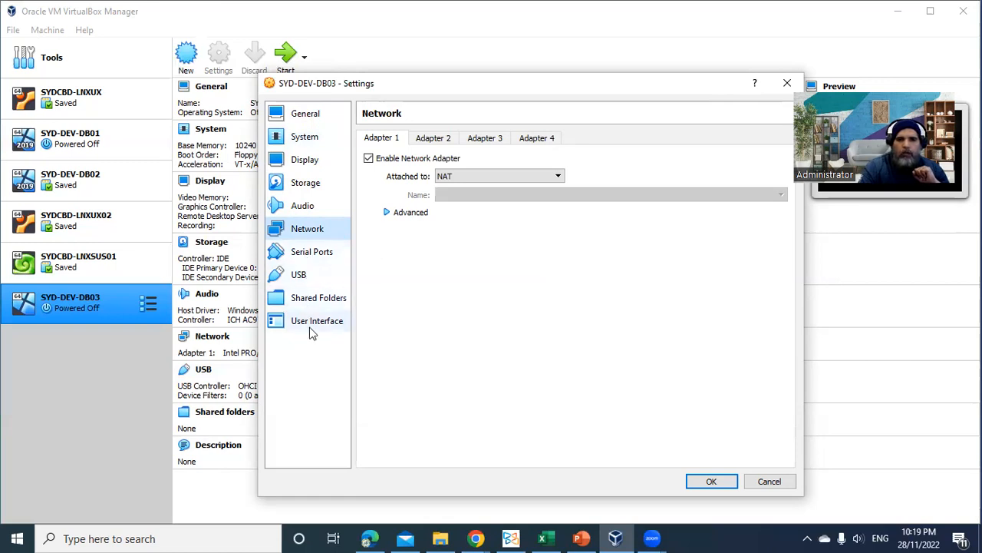
Start adding a shared folder to the virtual machine, with C:\Work as its folder path
left_click(328, 305)
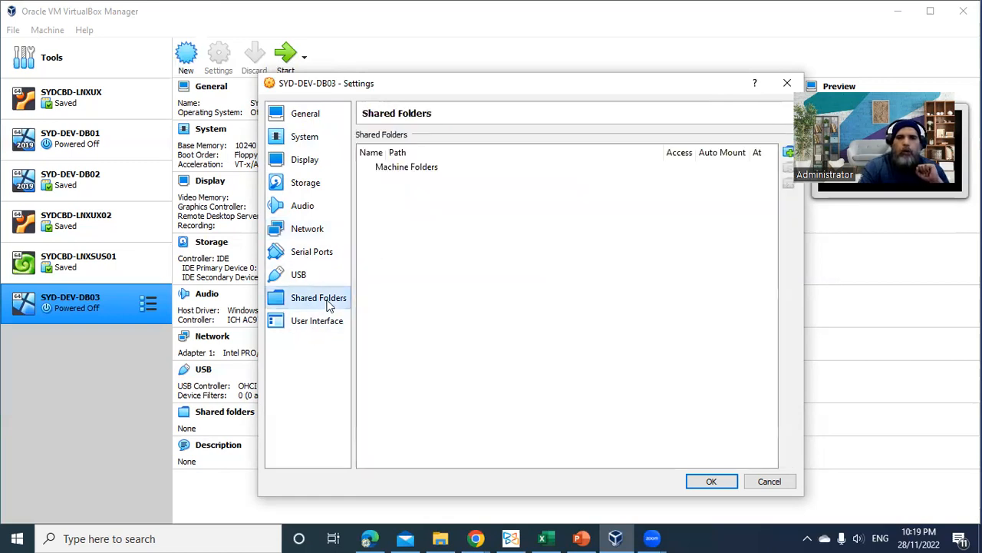
left_click(789, 152)
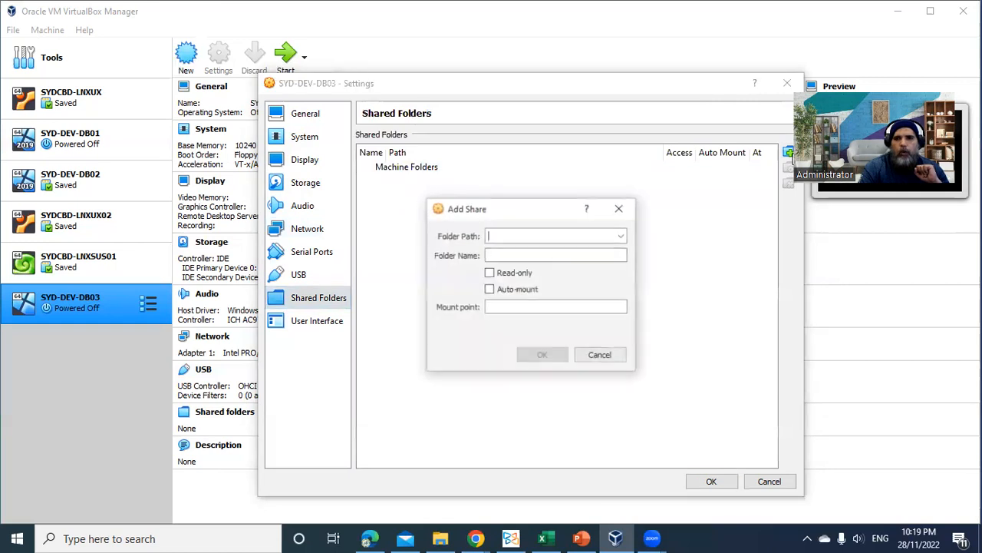
left_click(624, 238)
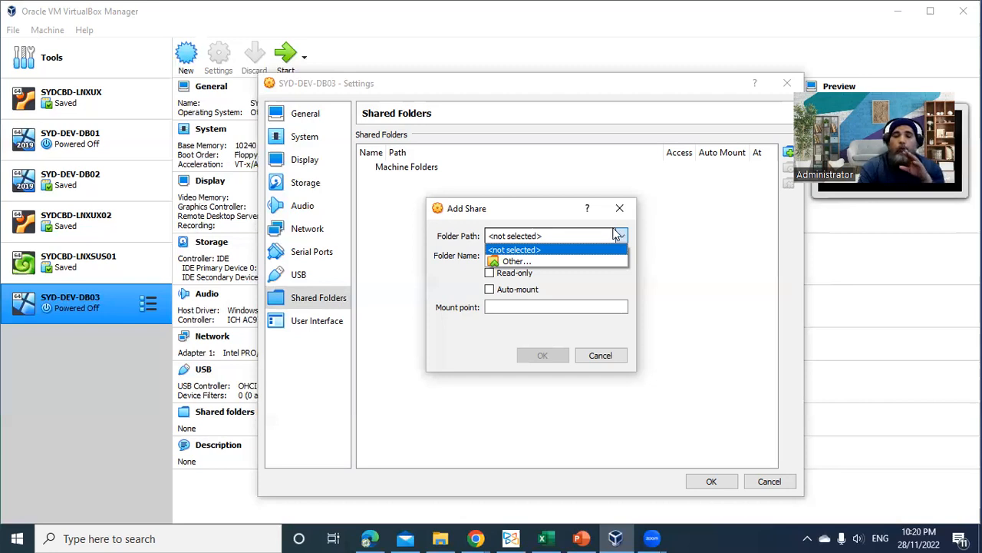
left_click(580, 261)
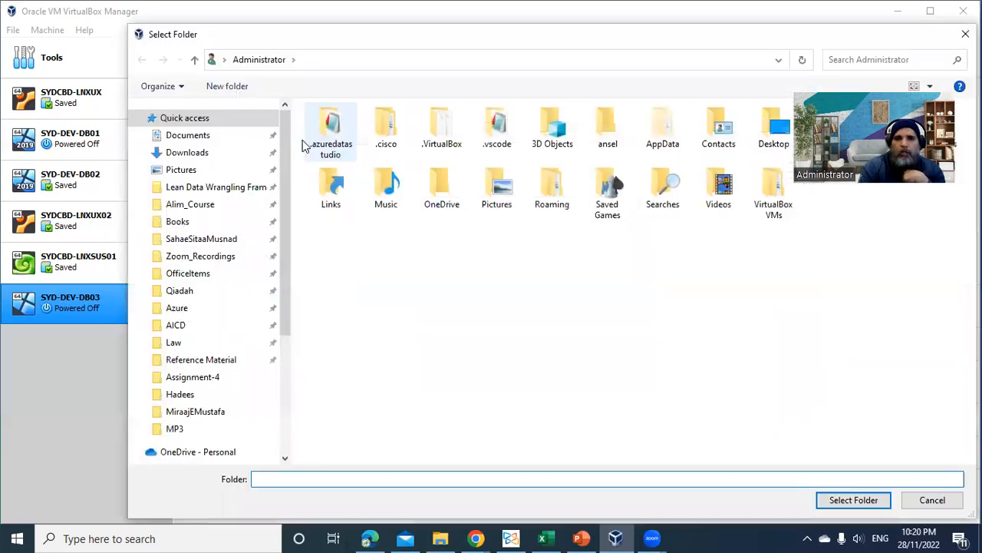
left_click(176, 343)
left_click(354, 57)
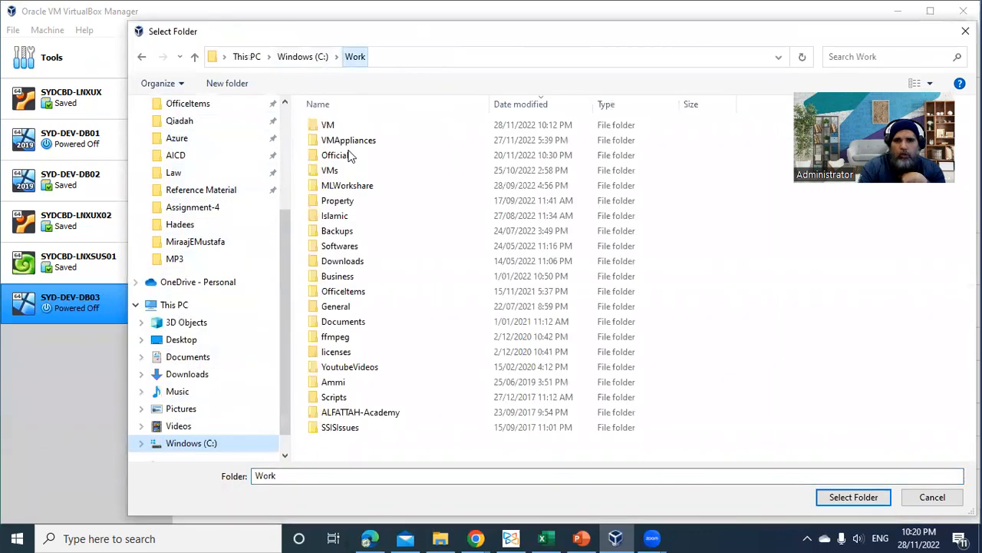
left_click(859, 500)
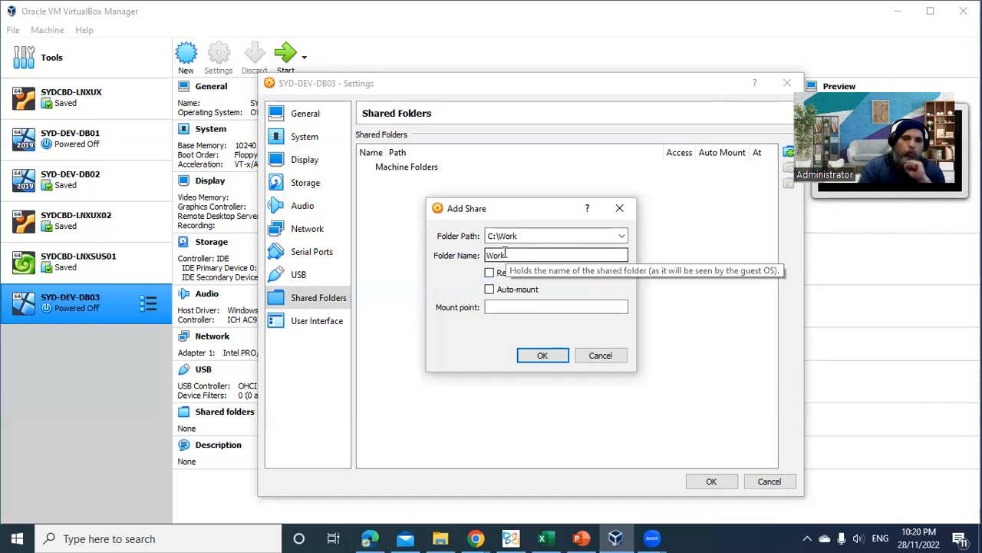
Enable auto-mount for the Work share, add it to the machine folders and save the virtual machine's settings
left_click(490, 290)
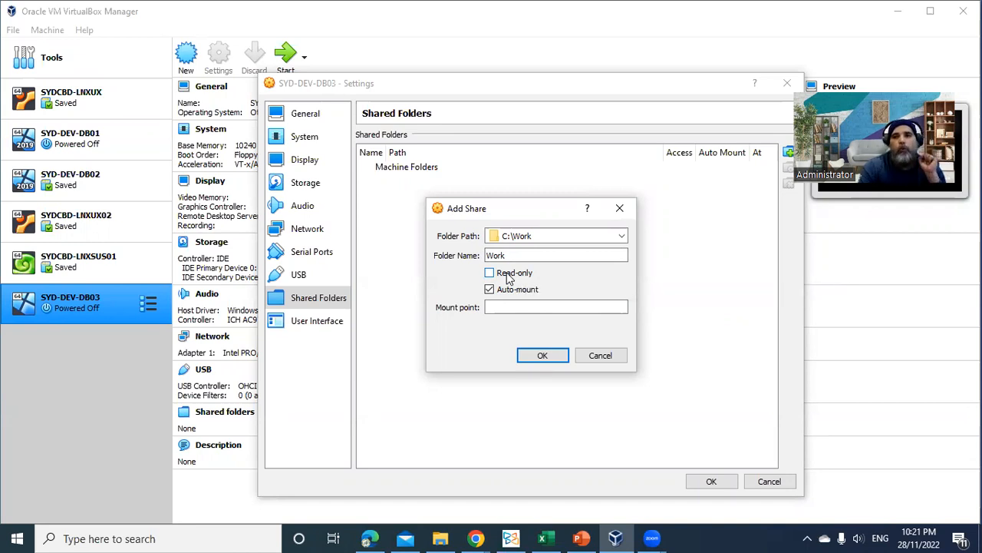
left_click(543, 357)
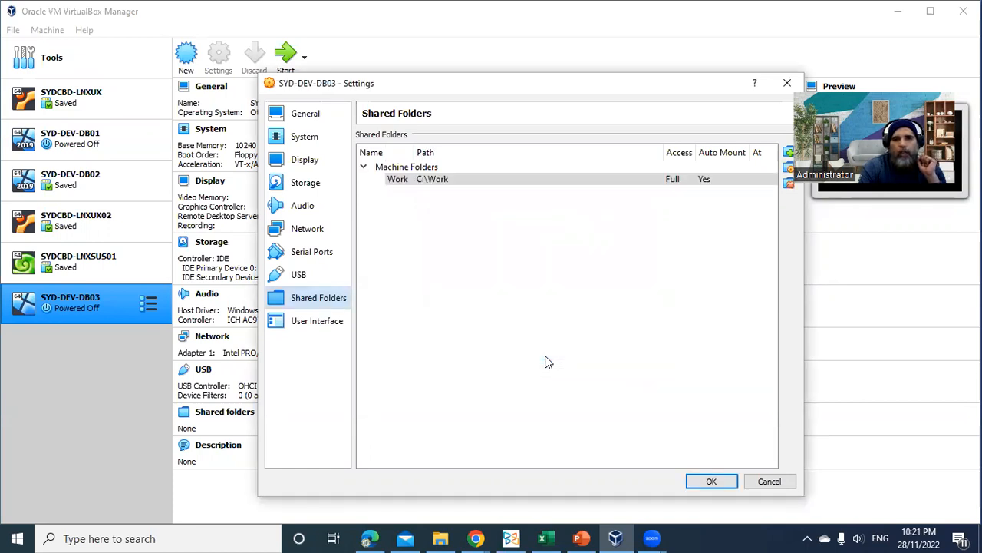
left_click(693, 481)
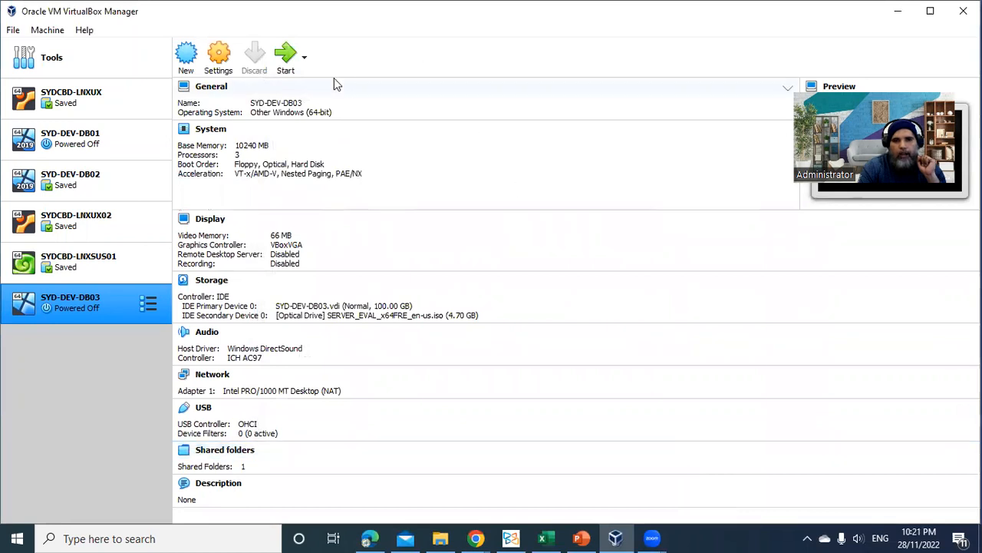
Start the SYD-DEV-DB03 virtual machine from the attached installation image and maximize its window
left_click(305, 62)
left_click(316, 105)
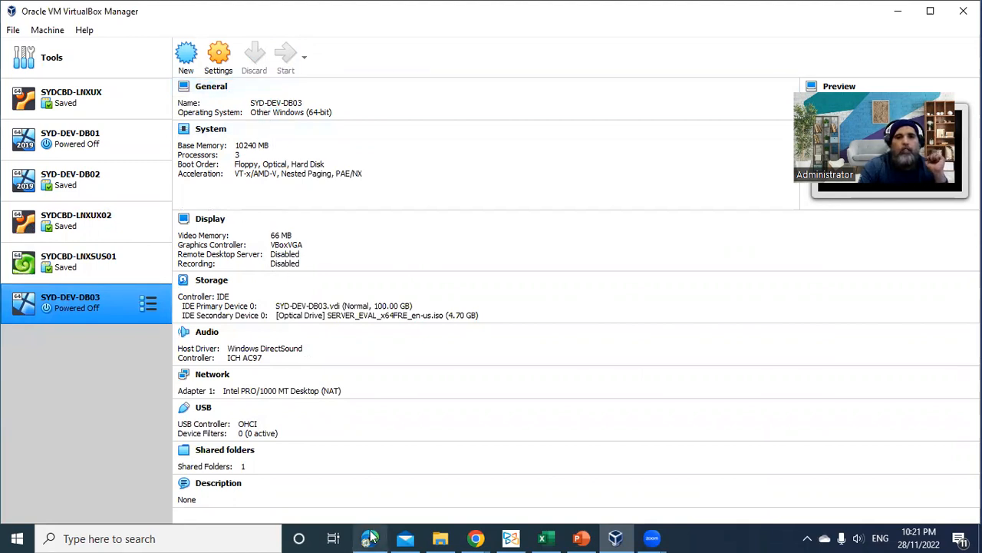
mouse_move(369, 537)
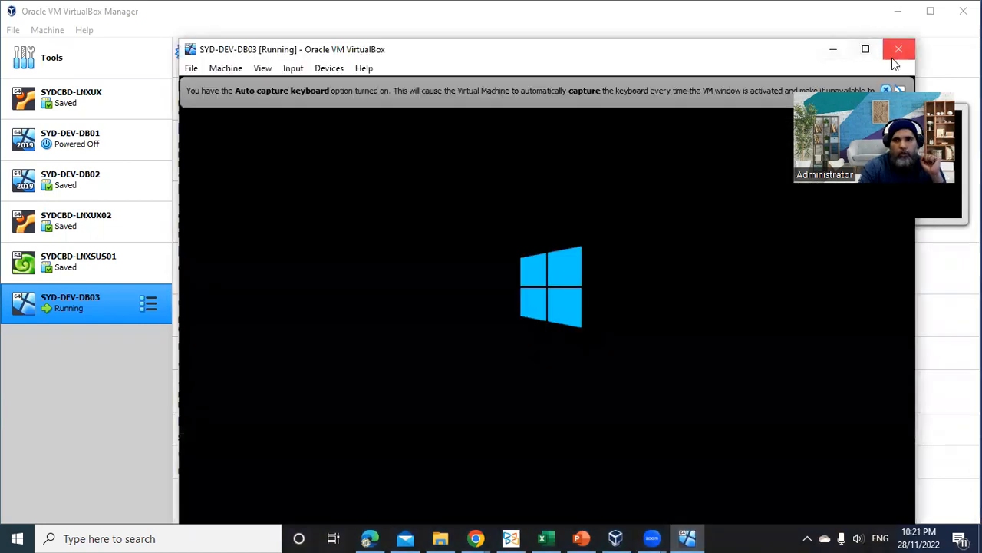
left_click(867, 50)
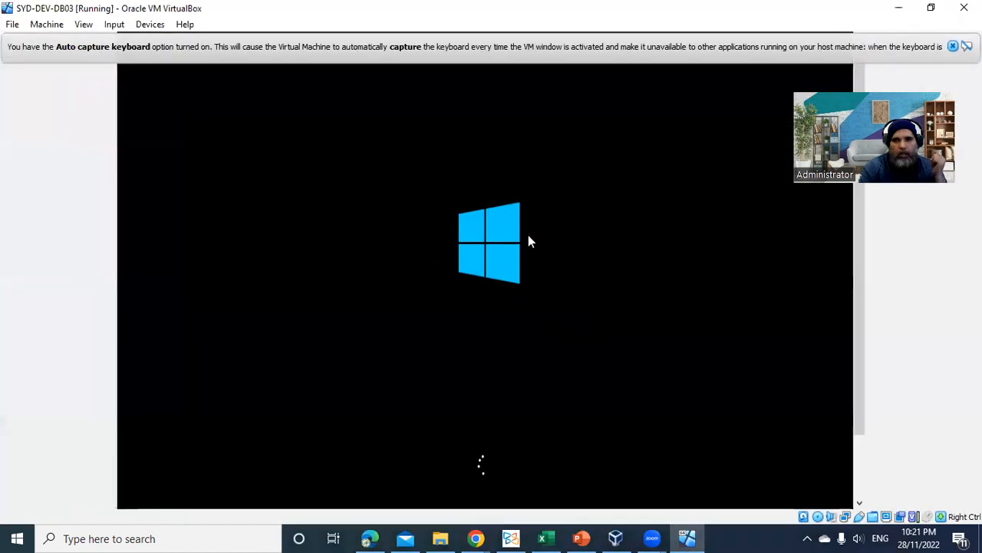